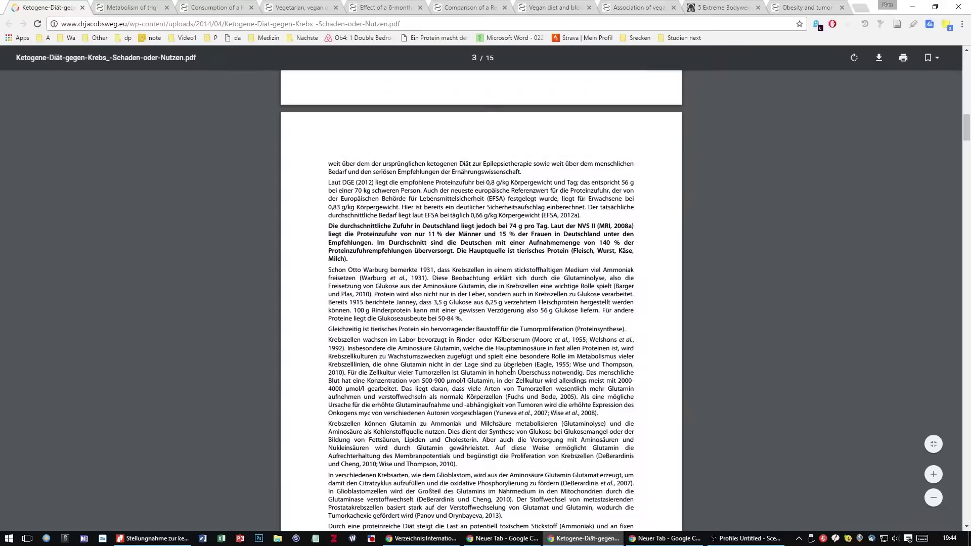
Review the PDF's sections on the original ketogenic diet and its basic cancer theses, up to "Proteine und Aminosäuren"
scroll(512, 371, down, 3)
scroll(512, 371, down, 1)
scroll(512, 371, up, 7)
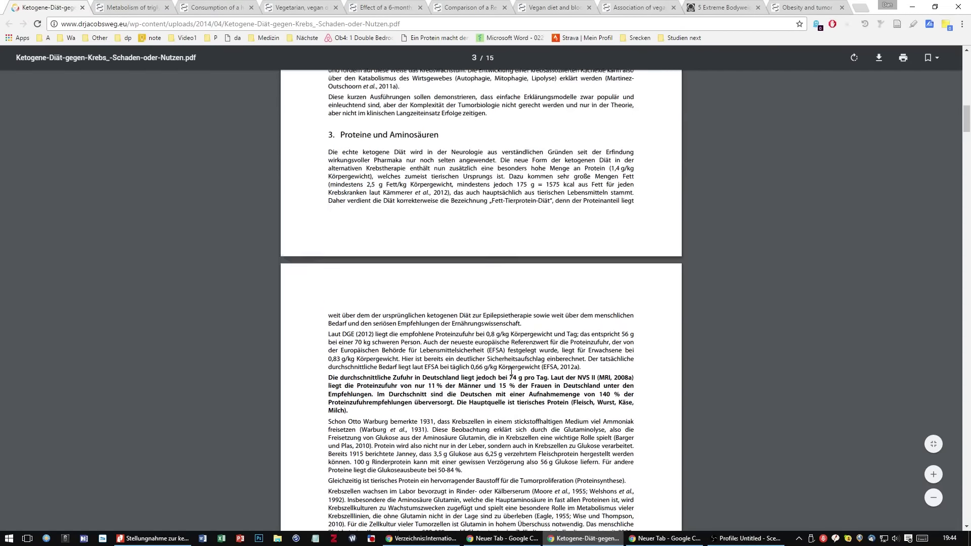
scroll(511, 374, up, 1)
scroll(511, 374, up, 14)
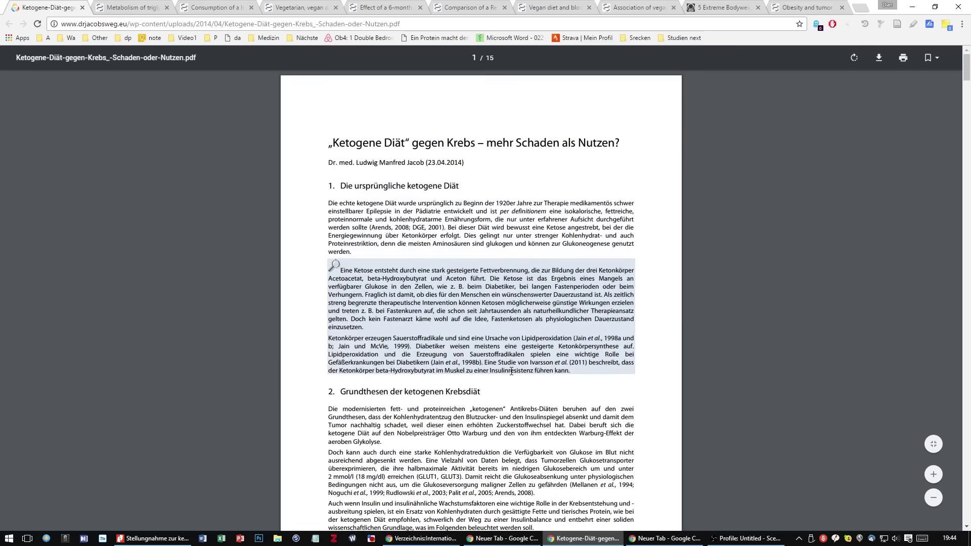
scroll(511, 375, down, 3)
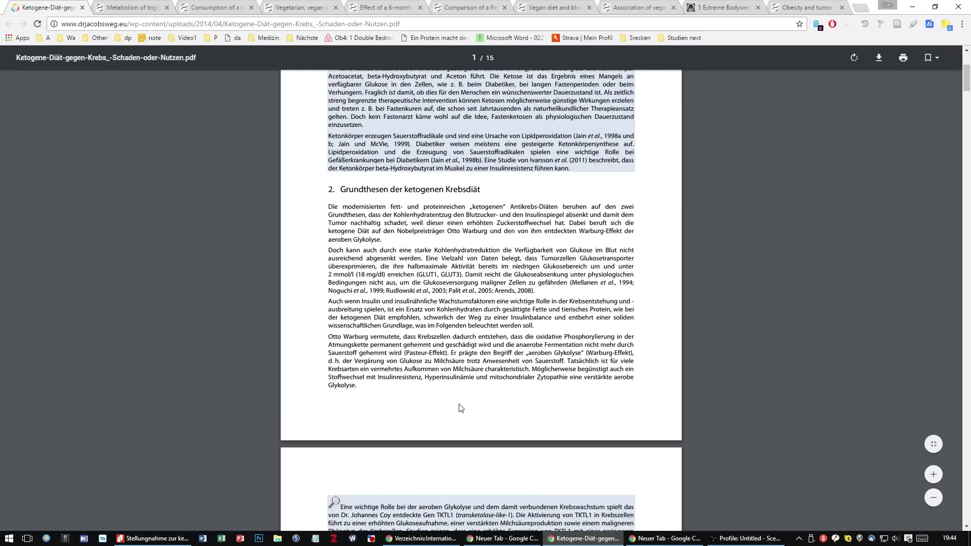
scroll(485, 403, down, 4)
scroll(484, 399, down, 3)
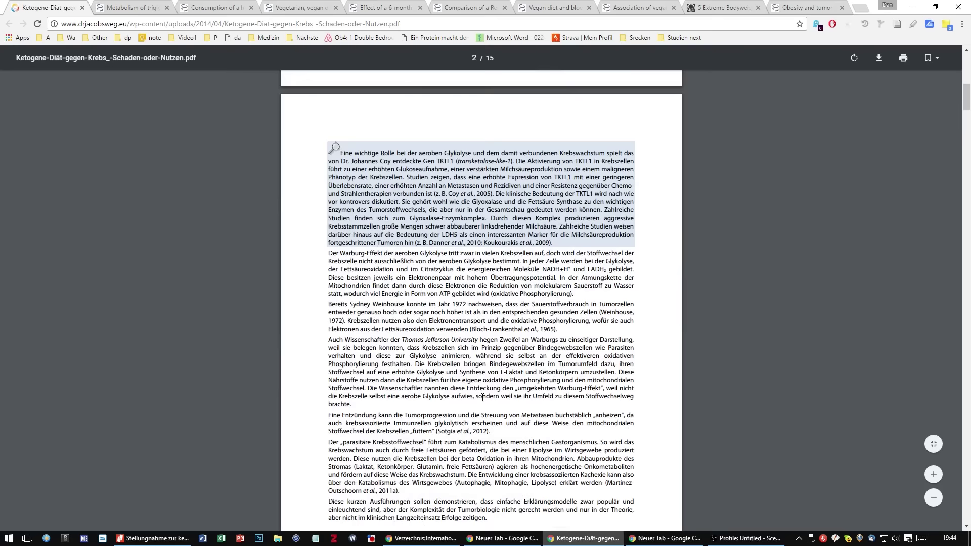
scroll(483, 398, down, 8)
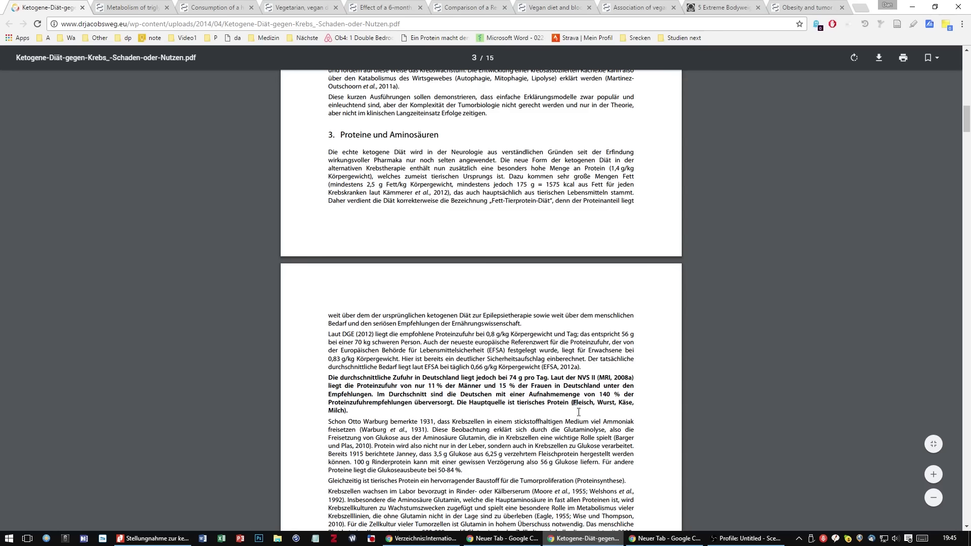
Examine the "Proteine und Aminosäuren" section and look back over the preceding cancer metabolism pages of the PDF
click(606, 364)
scroll(542, 434, down, 1)
scroll(539, 434, up, 1)
scroll(564, 342, down, 1)
scroll(567, 383, up, 1)
scroll(581, 397, up, 4)
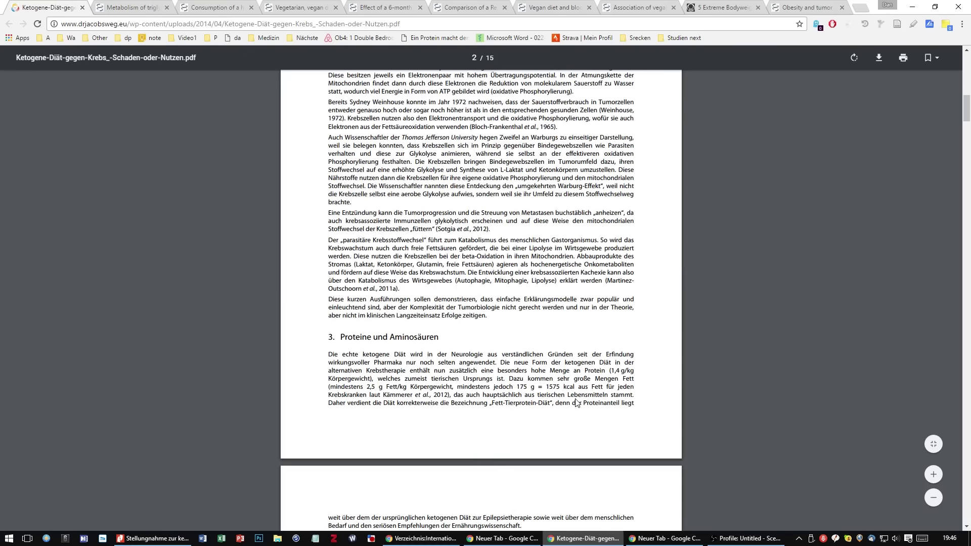
scroll(578, 399, up, 1)
scroll(578, 399, up, 2)
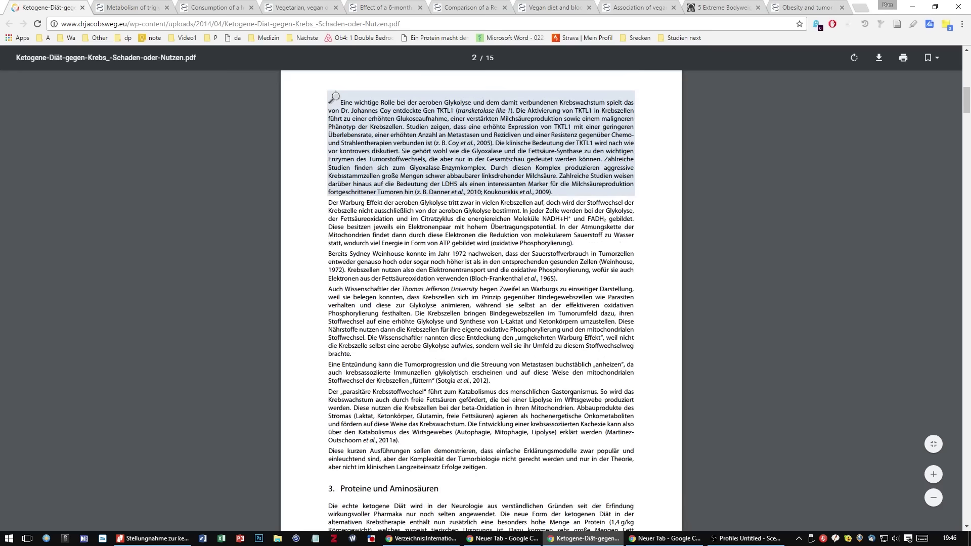
scroll(546, 369, up, 10)
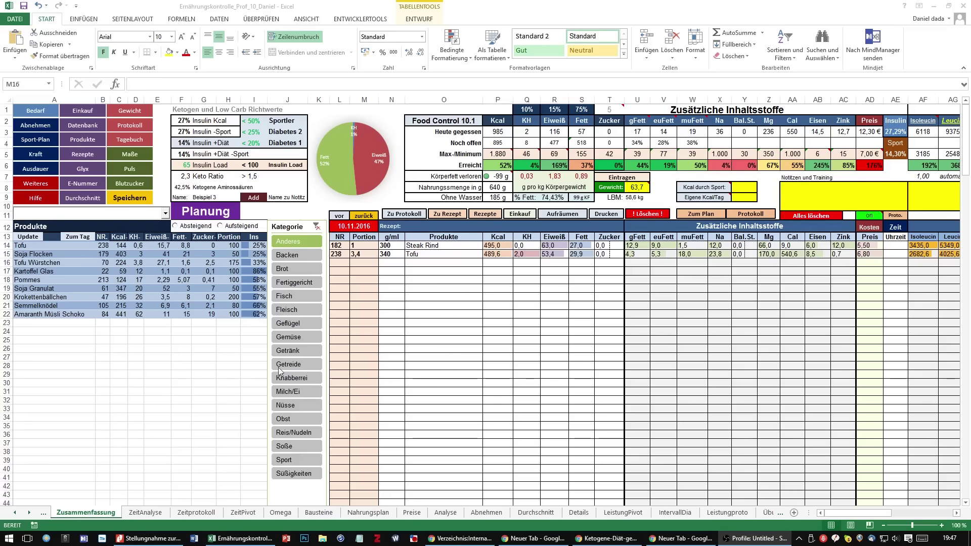
Filter the product list by the Geflügel category and add Putenbrust to the day's food list
click(293, 327)
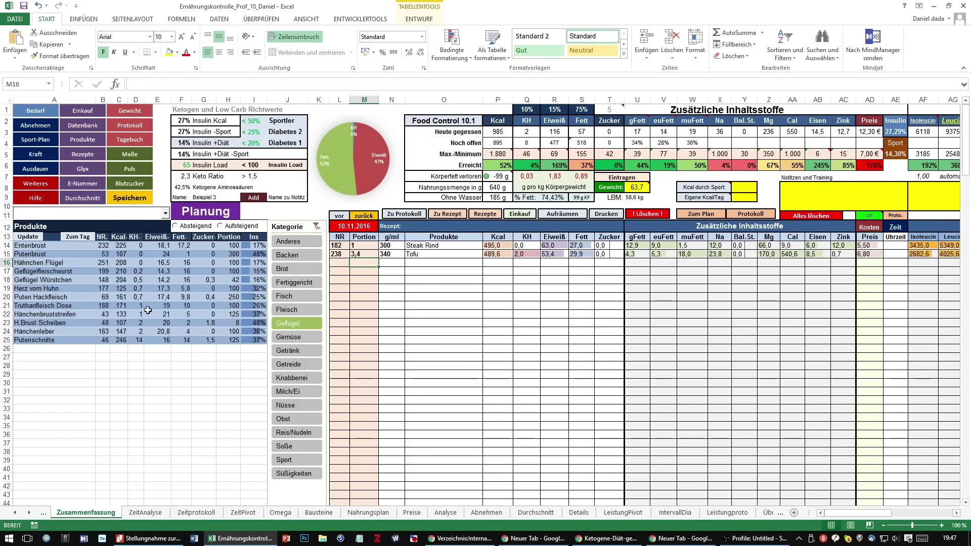
click(106, 255)
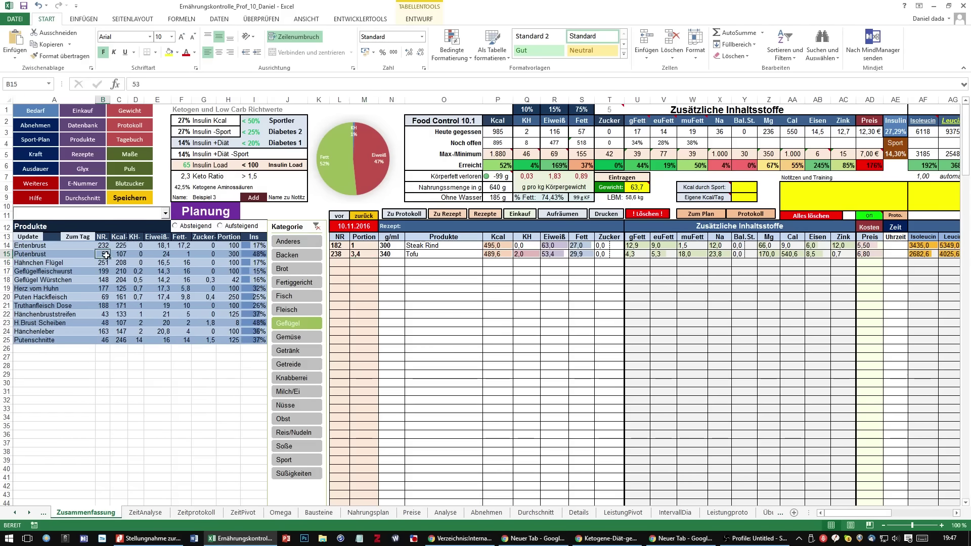
double_click(106, 255)
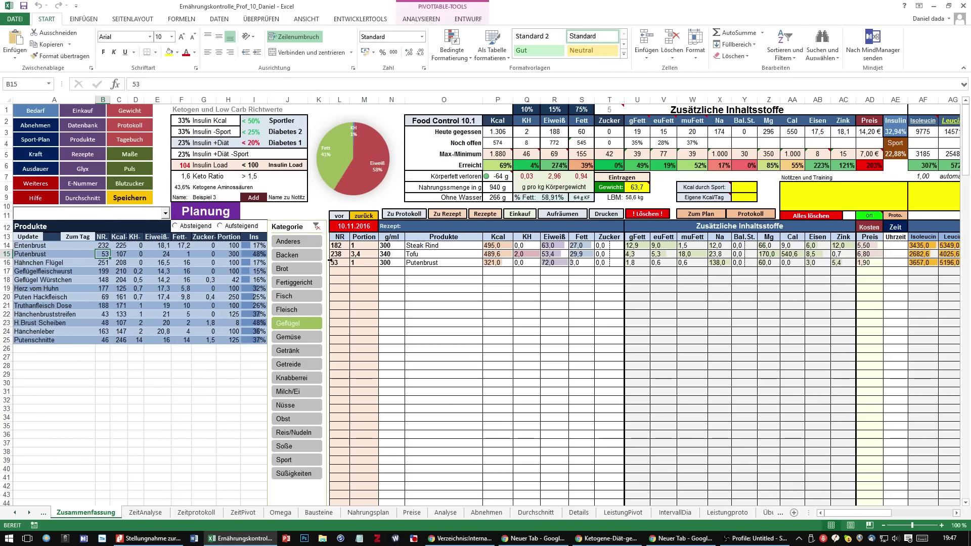
Set the Putenbrust portion in the food list to 0,8 and raise it to 0,9
click(368, 261)
text(0,8)
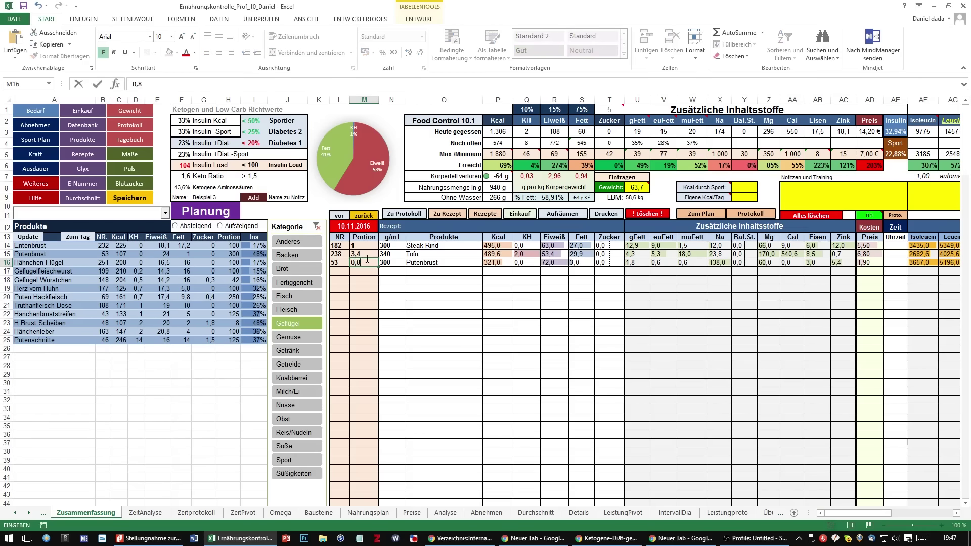
key(Return)
click(366, 261)
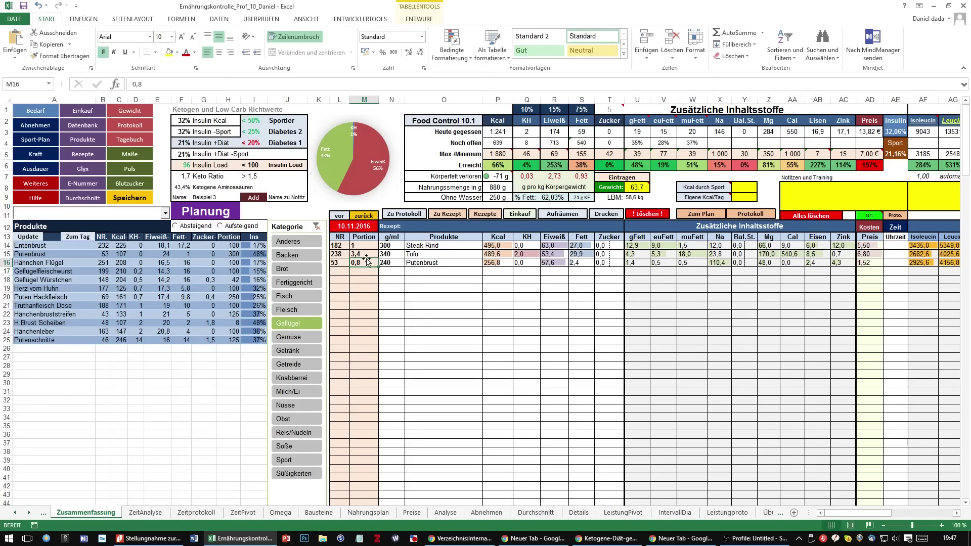
text(0,9)
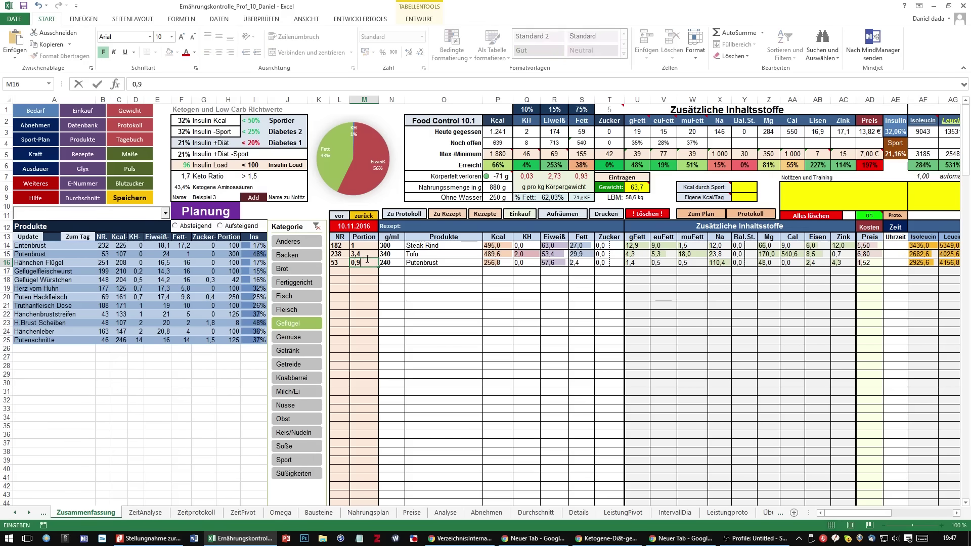
key(Return)
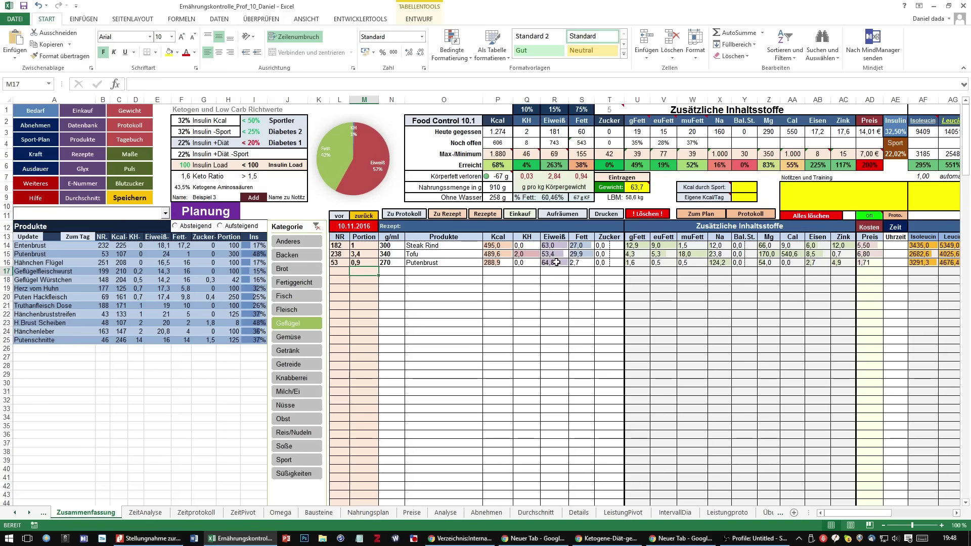
Try Tofu portions of 3,6 and 3,5 in the food list
click(363, 254)
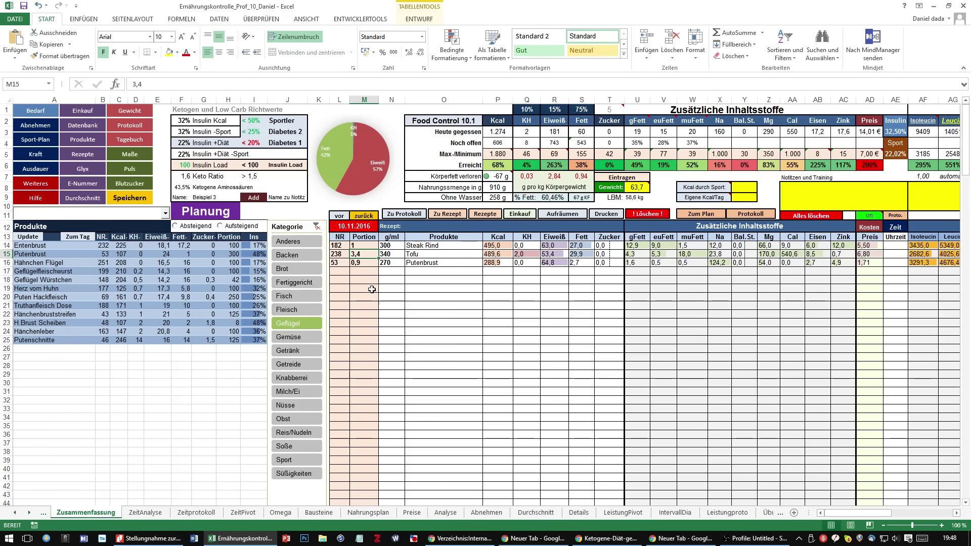
text(3,6)
key(Return)
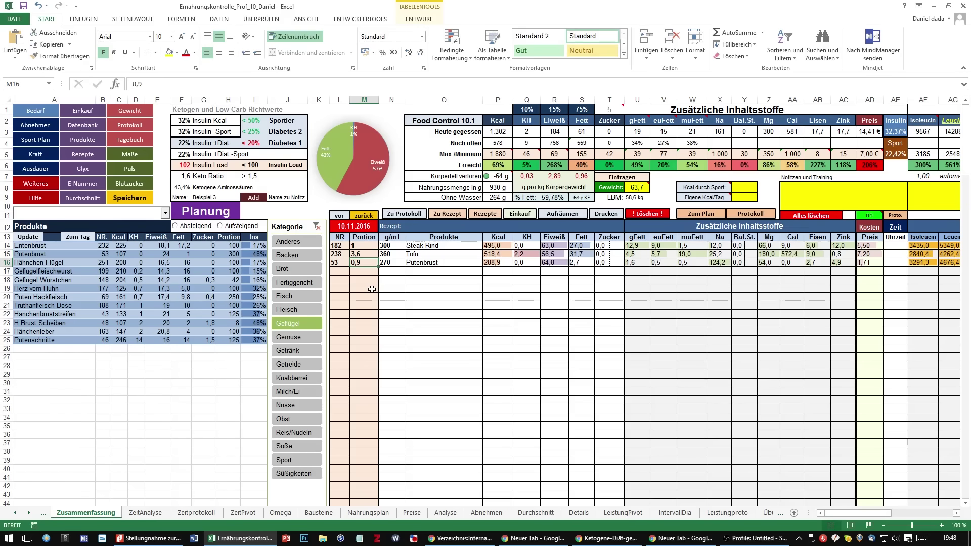
text(3,5)
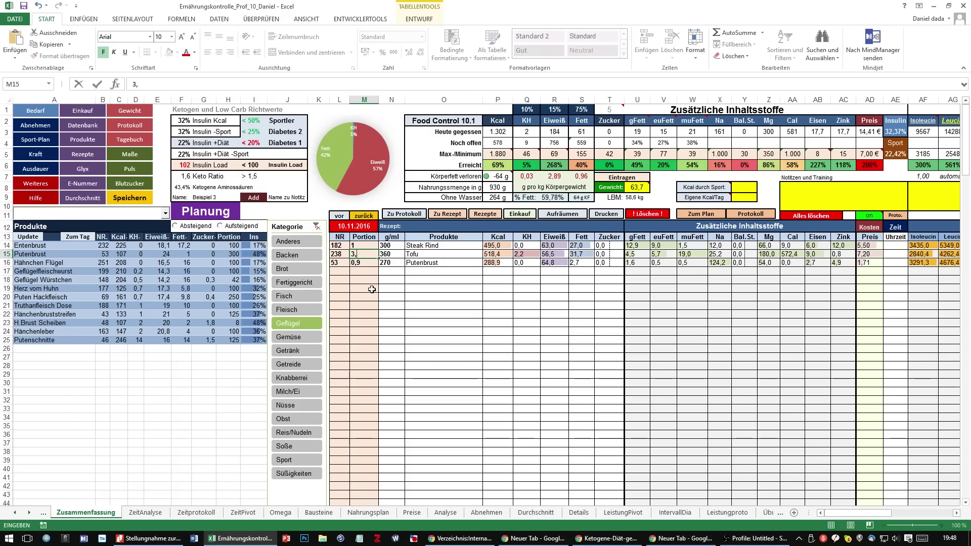
key(Return)
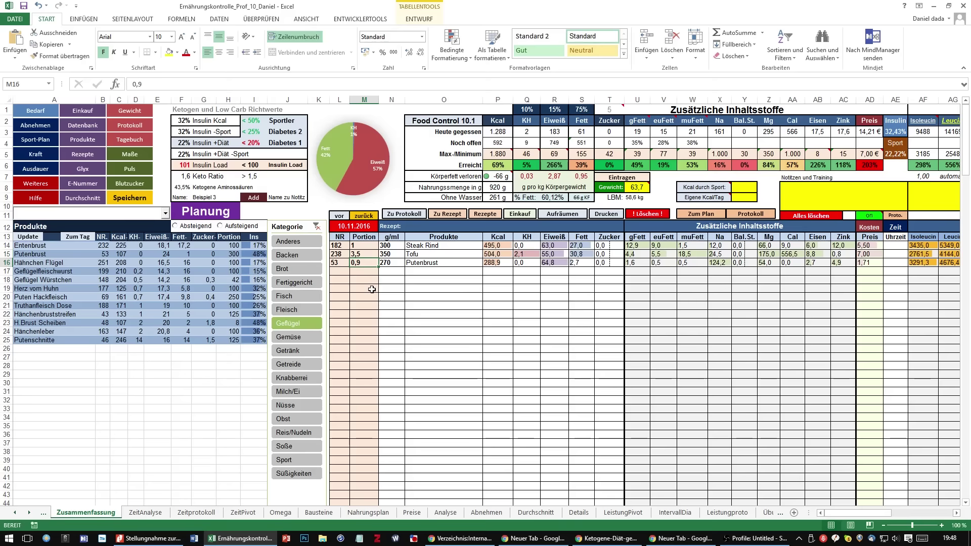
Try larger Tofu portions of 3,8 and 3,9 in the food list
click(362, 255)
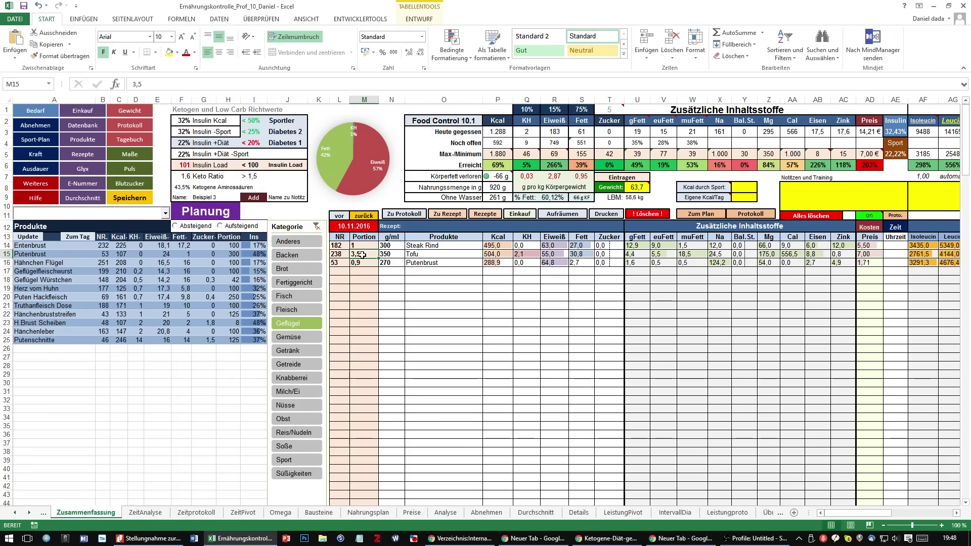
text(3,8)
key(Return)
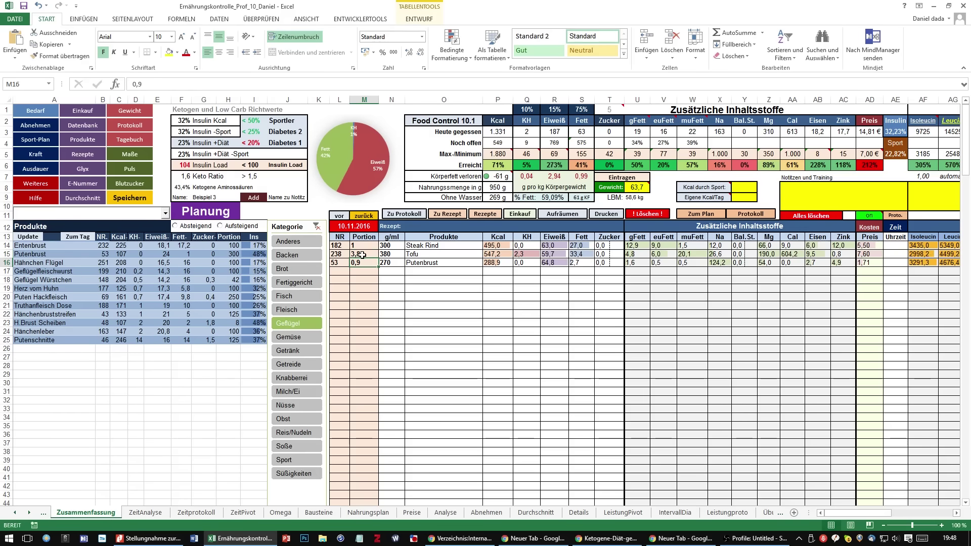
click(362, 255)
text(3,9)
key(Return)
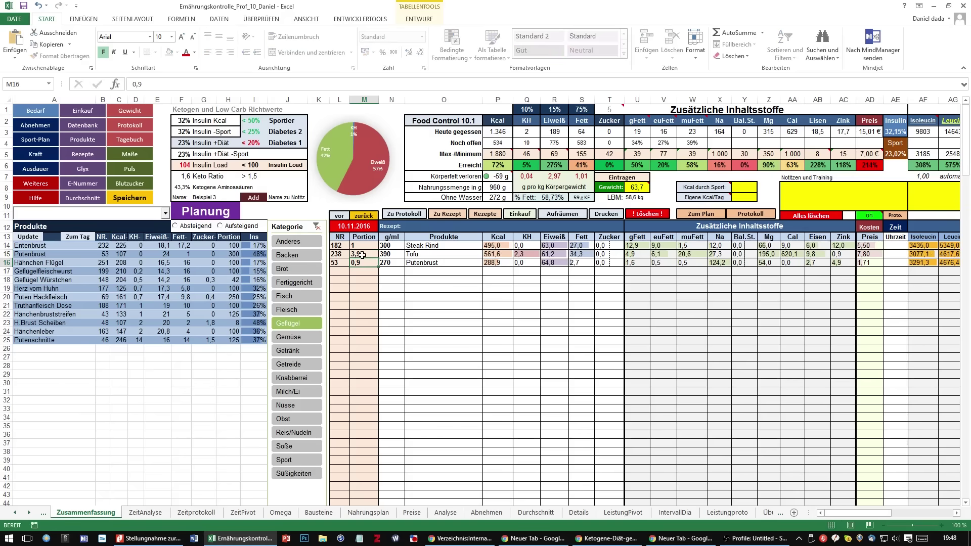
Set the Tofu portion in the food list to 4
click(362, 254)
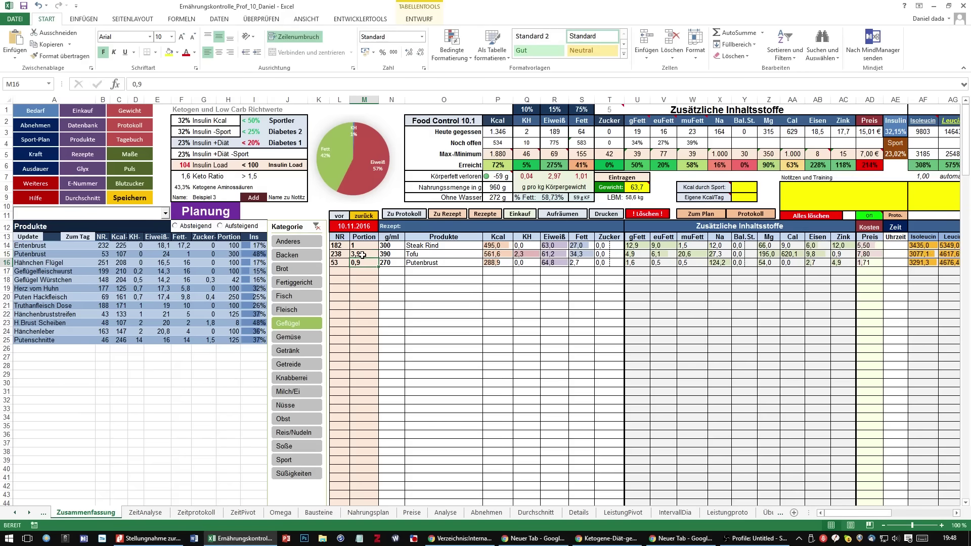
text(4)
key(Return)
click(363, 254)
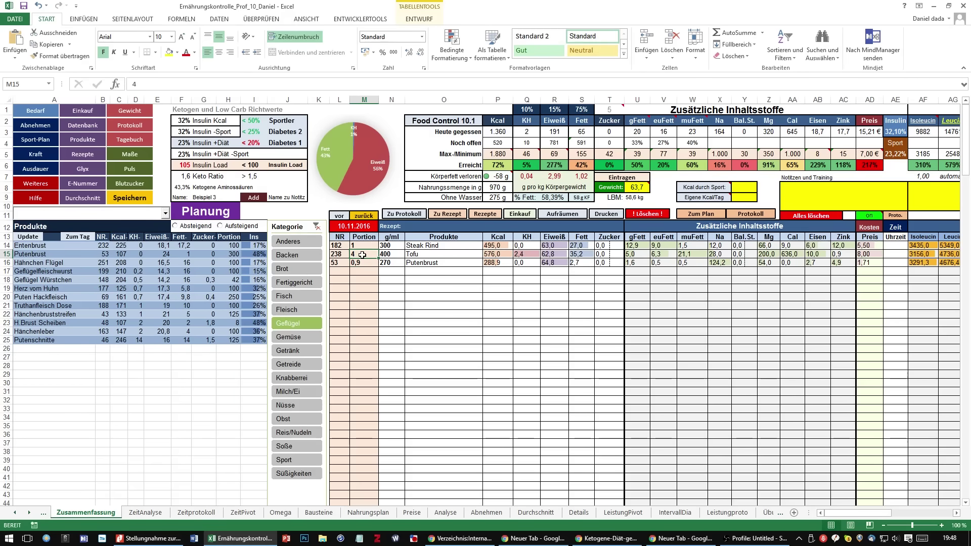
click(365, 269)
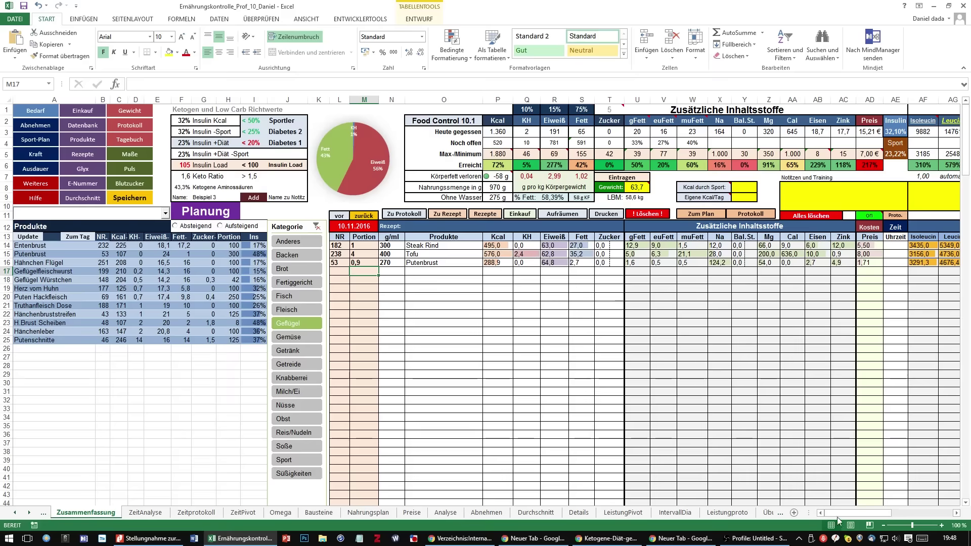
Examine Tofu's Isoleucin, Leucin, Lysin and Methionin values against those of Steak Rind and Putenbrust
drag(836, 514, 862, 513)
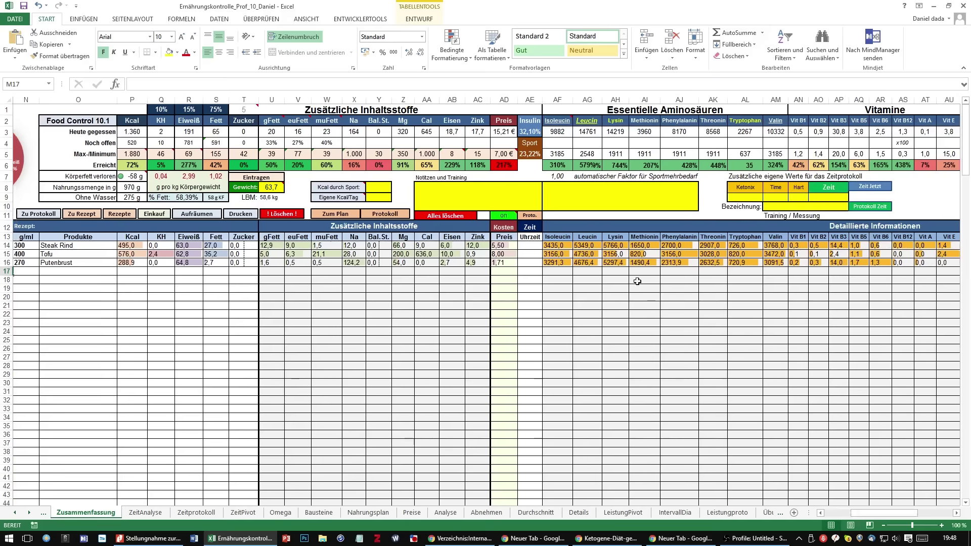
click(644, 254)
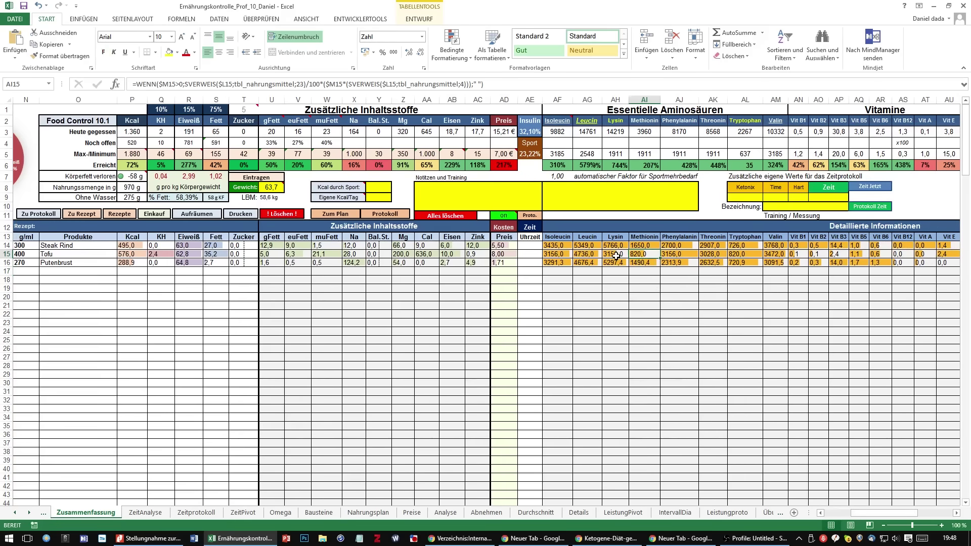
click(616, 255)
click(589, 255)
click(566, 258)
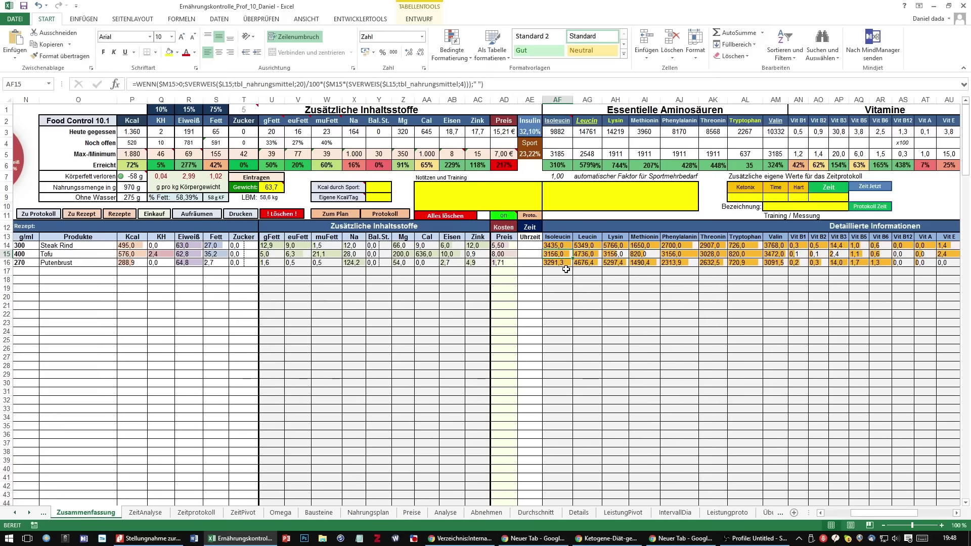
click(640, 255)
click(622, 255)
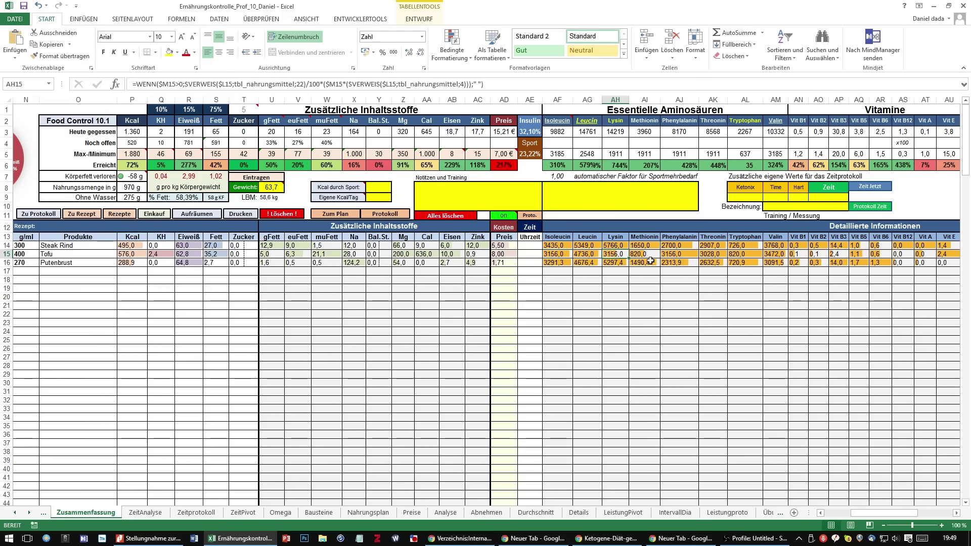
click(647, 255)
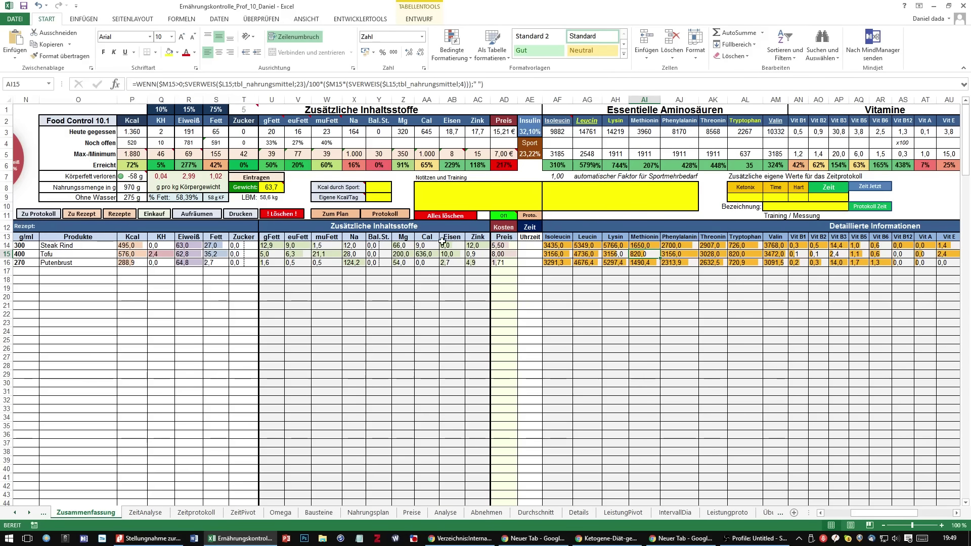
click(616, 254)
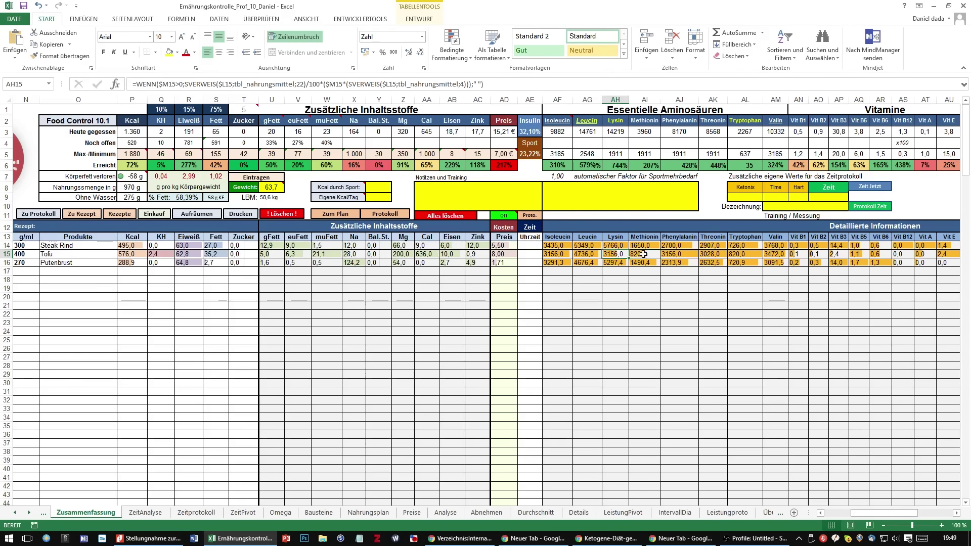
click(643, 254)
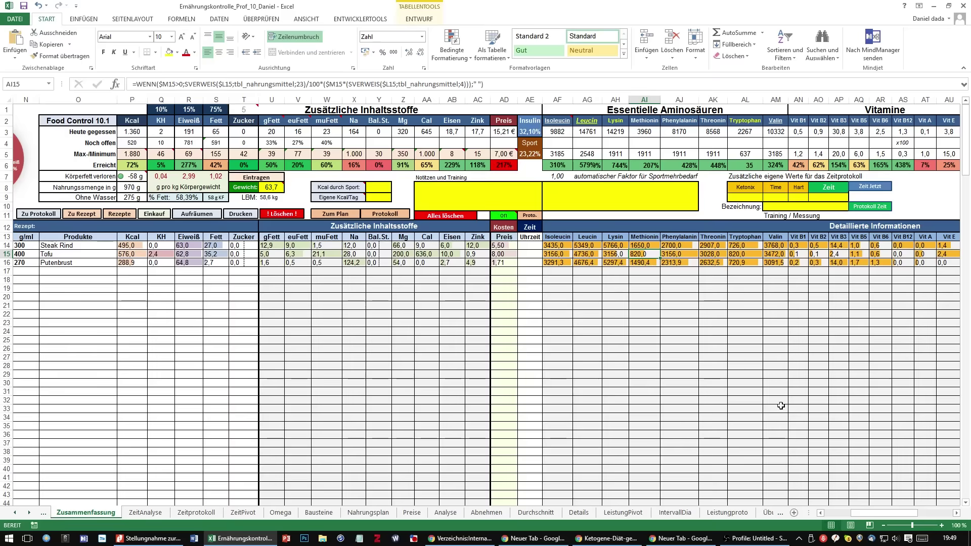
Examine Tofu's B vitamin values, from Vit B1 through Vit B6, against those of Steak Rind and Putenbrust
drag(857, 512, 870, 512)
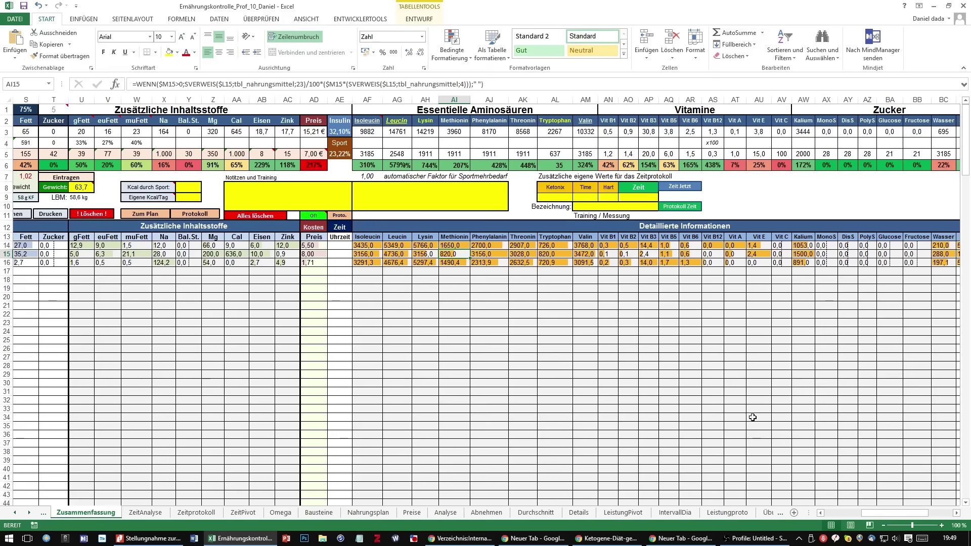
click(611, 253)
click(631, 254)
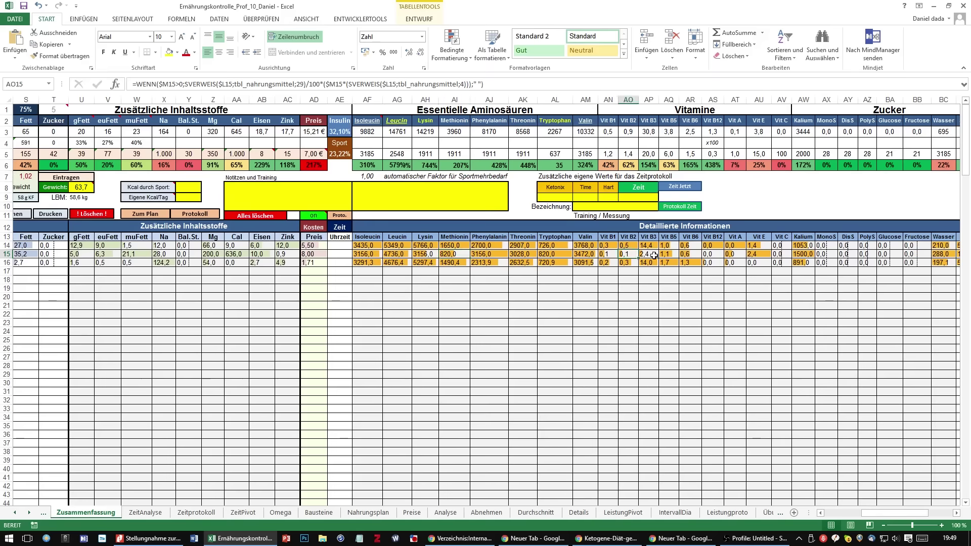
click(654, 254)
click(676, 255)
click(703, 261)
click(693, 255)
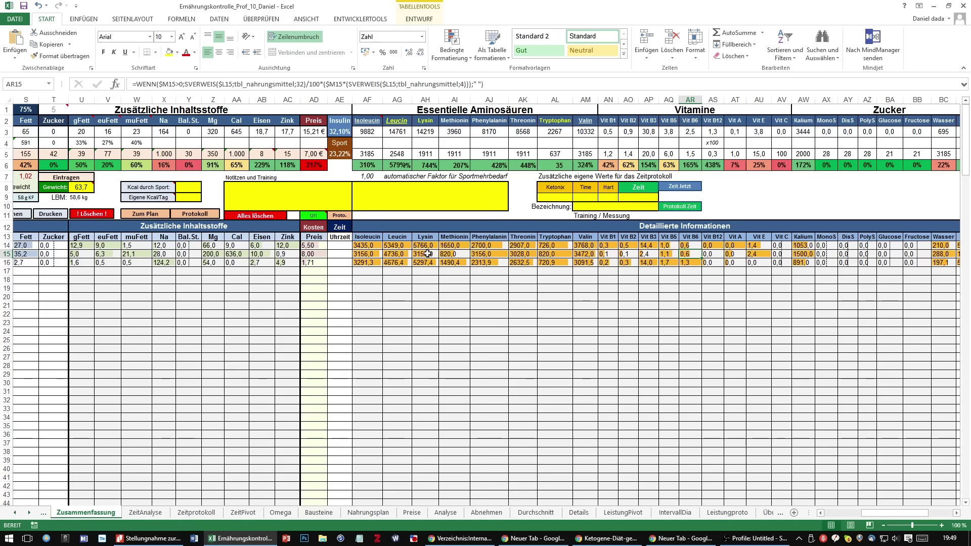
Examine Tofu's Vit B3 and Vit B1 values and Steak Rind's Eiweiß value in the food list
click(644, 255)
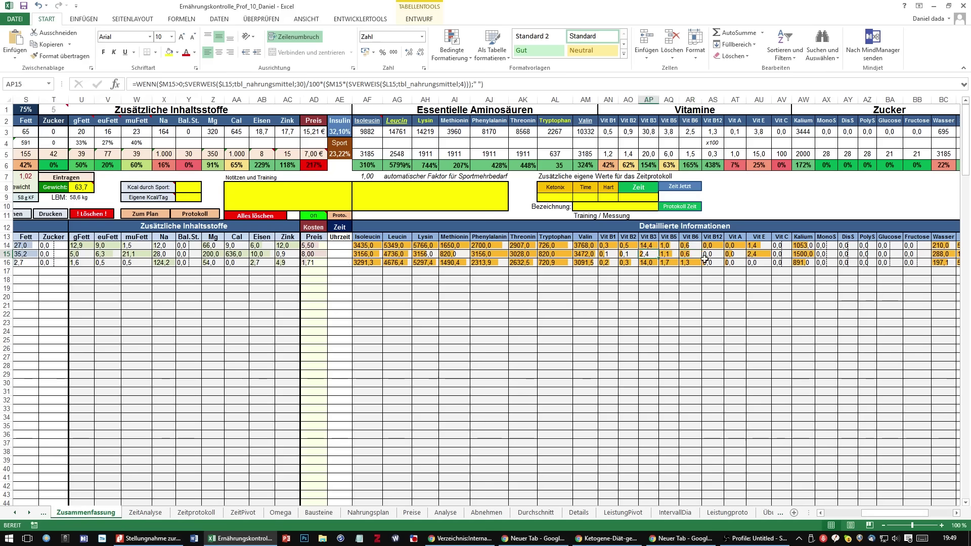
click(609, 254)
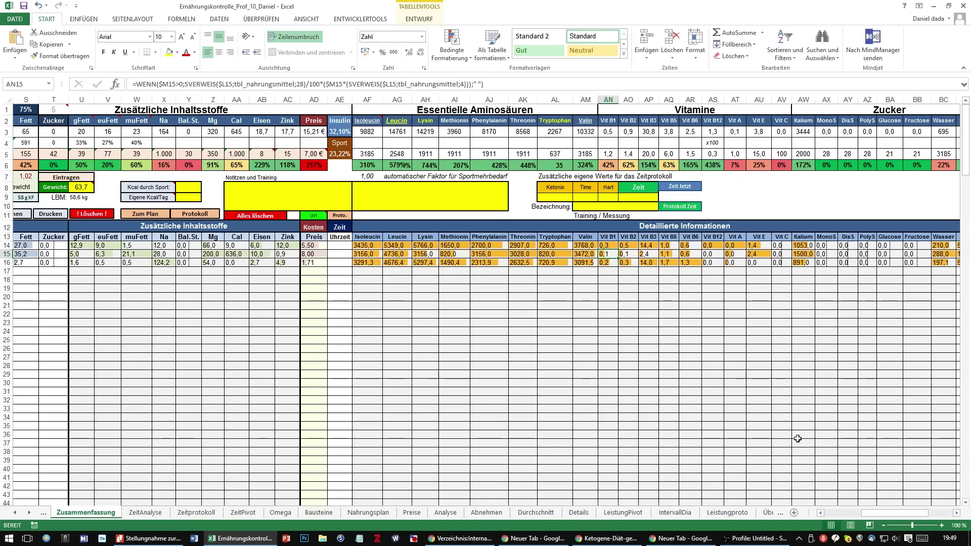
drag(877, 514, 829, 516)
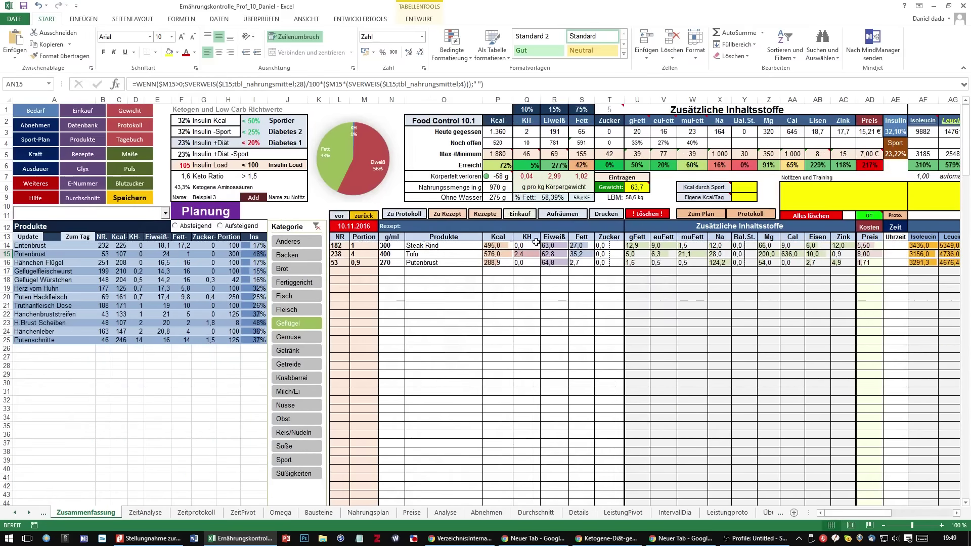
click(551, 245)
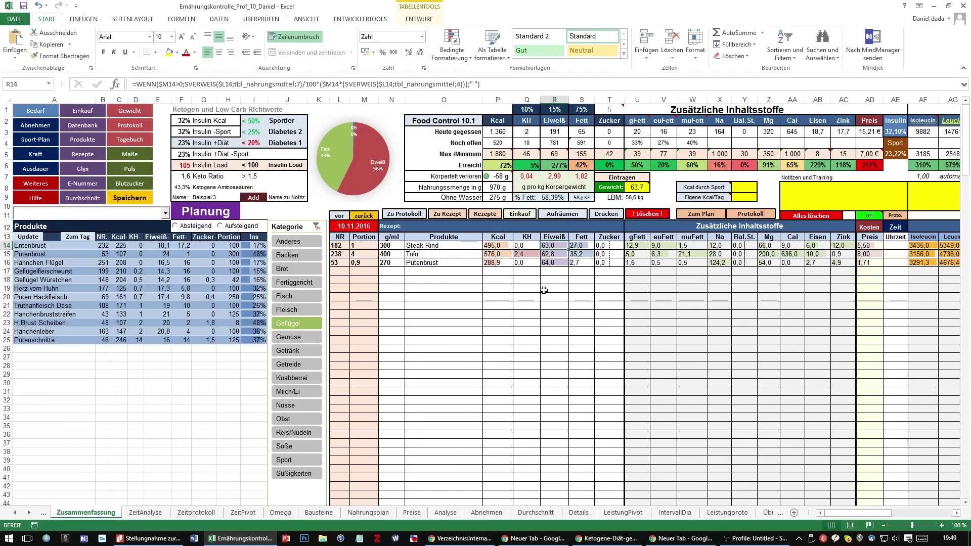
Compare the Insulin percentages of Steak Rind and Tofu in the detailed information columns
drag(825, 513, 886, 511)
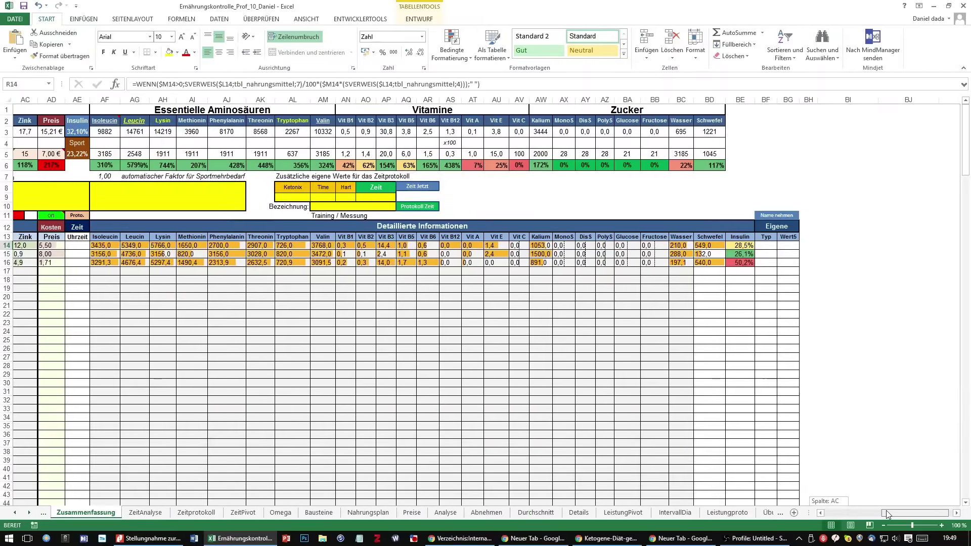
click(743, 246)
click(743, 255)
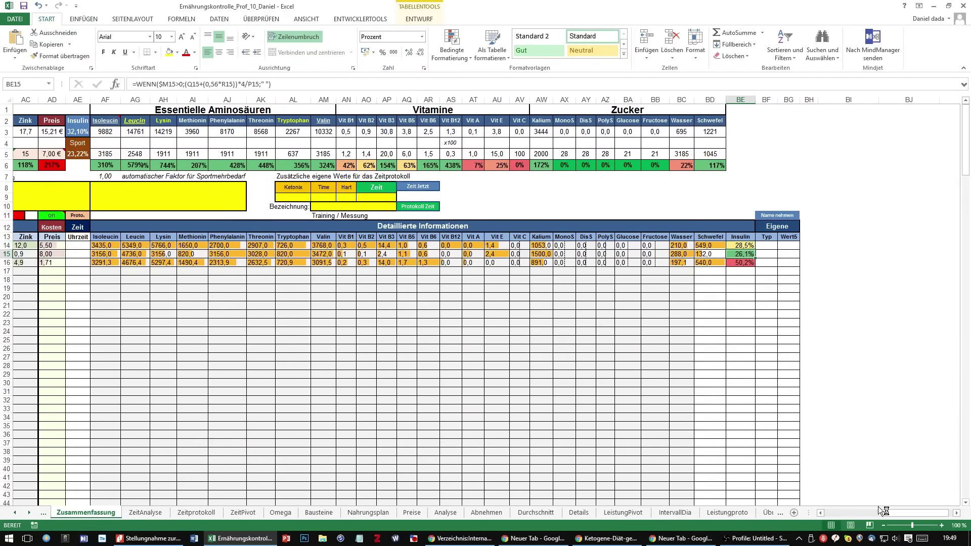
Review Tofu's Kcal value and the NR and Portion entries of Steak Rind, Tofu and Putenbrust in the food list
drag(894, 514, 835, 512)
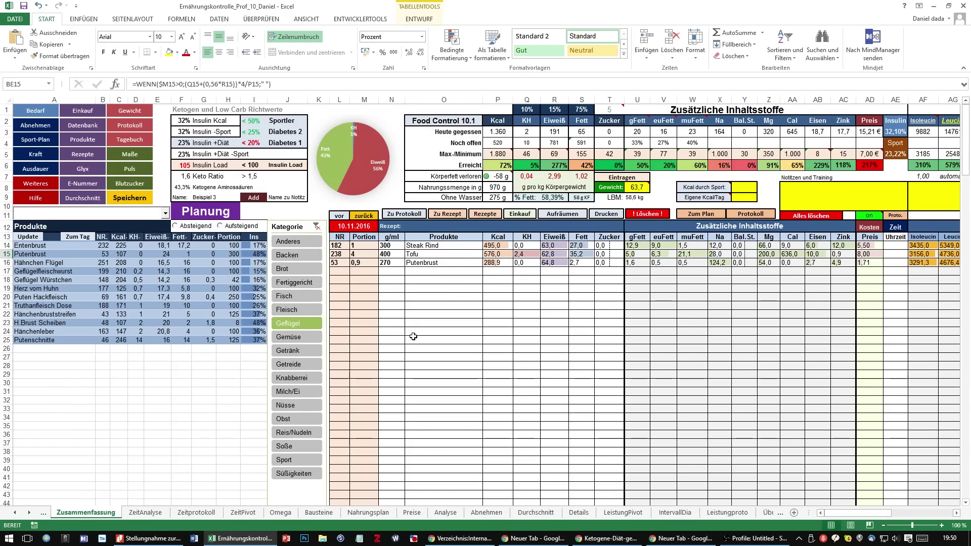
click(489, 253)
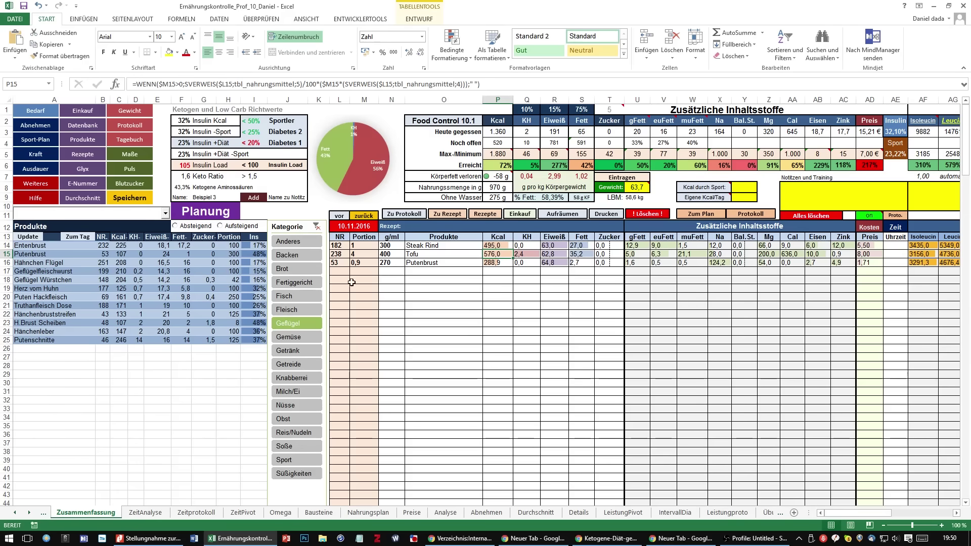
click(360, 264)
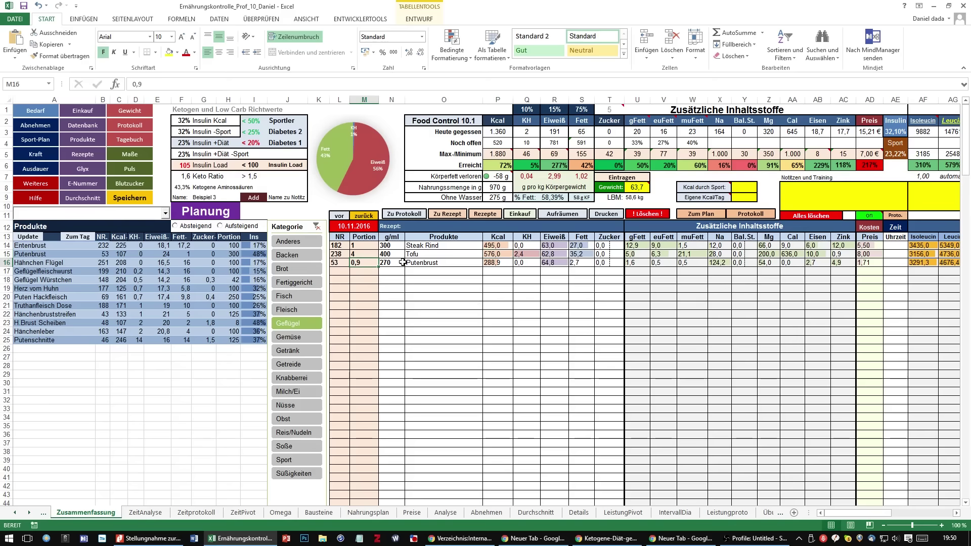
click(341, 255)
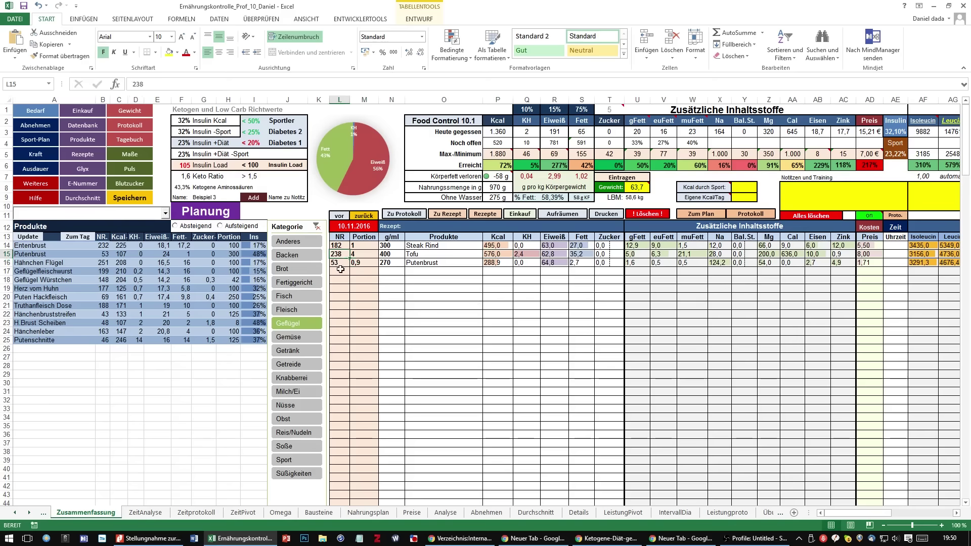
click(340, 271)
click(340, 245)
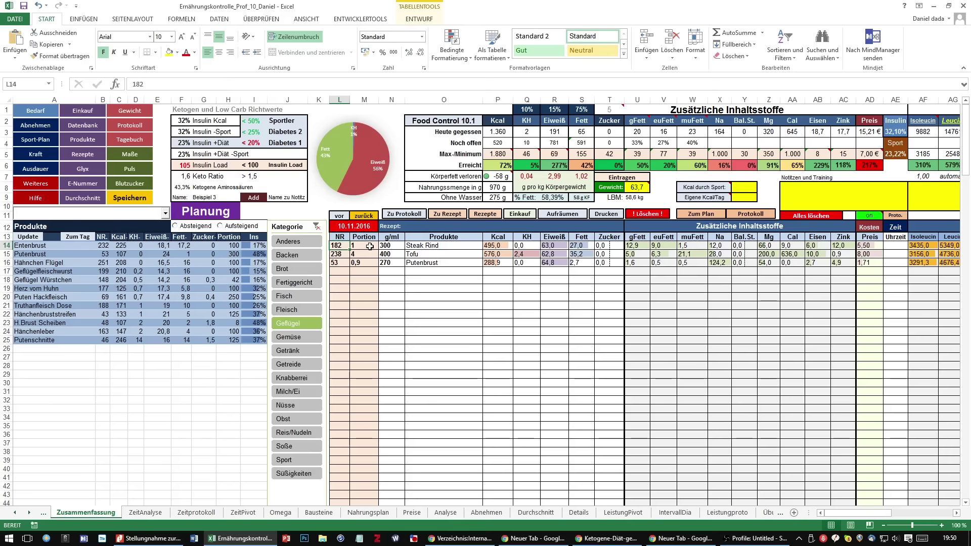
click(370, 246)
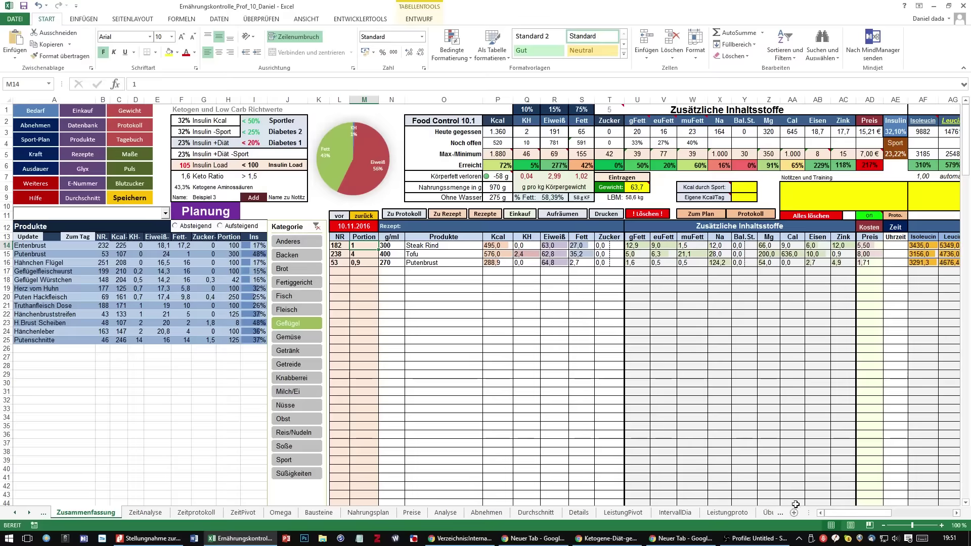
mouse_move(853, 516)
mouse_down()
mouse_move(889, 511)
mouse_move(852, 514)
mouse_move(871, 517)
mouse_up()
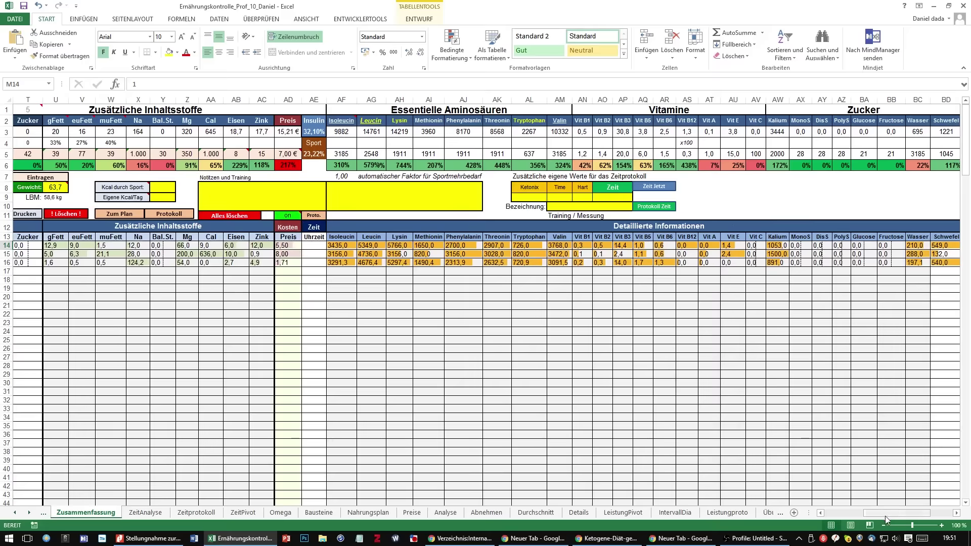
drag(885, 514, 824, 515)
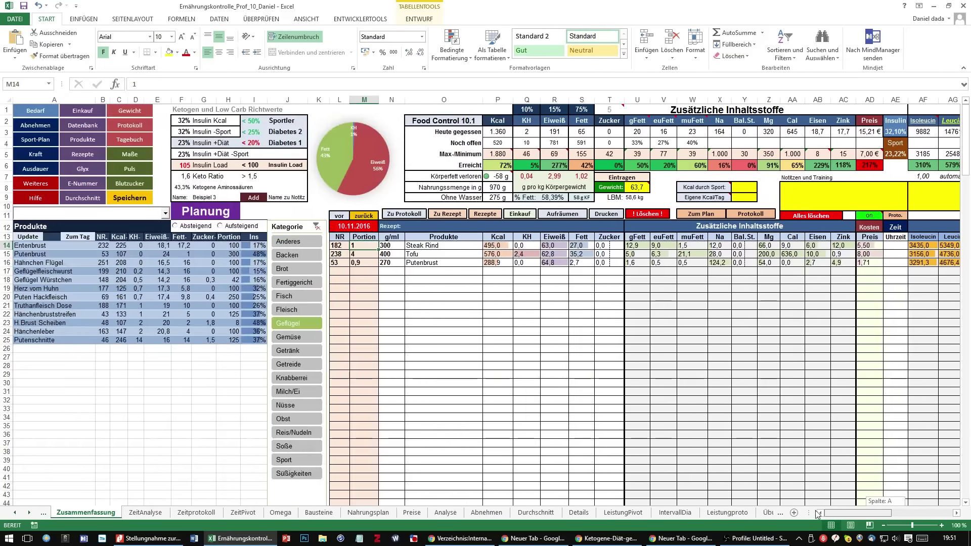
click(357, 273)
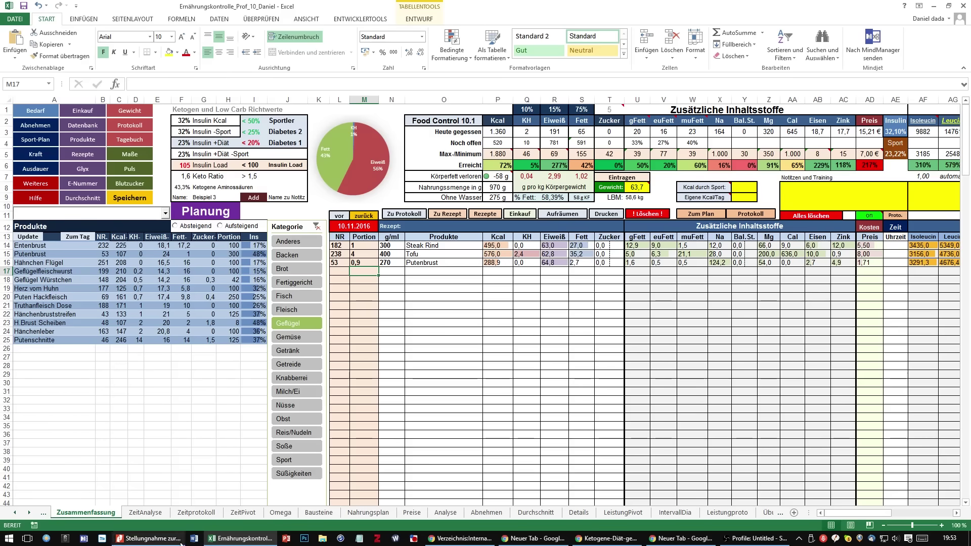
Switch to the Stellungnahme PDF in Nitro Pro and read the PRiO experts' statement on ketogenic and low-carbohydrate diets on page 1
click(148, 538)
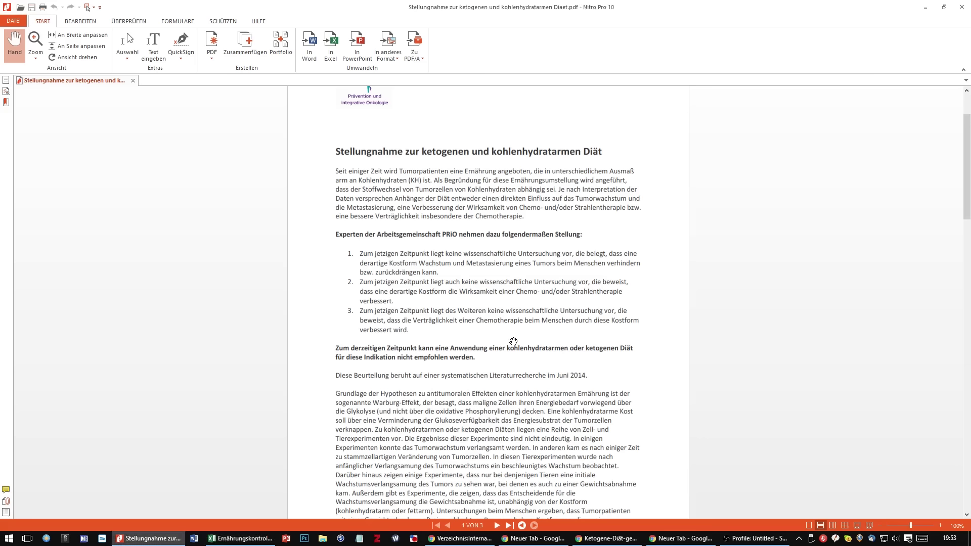
drag(512, 342, 512, 306)
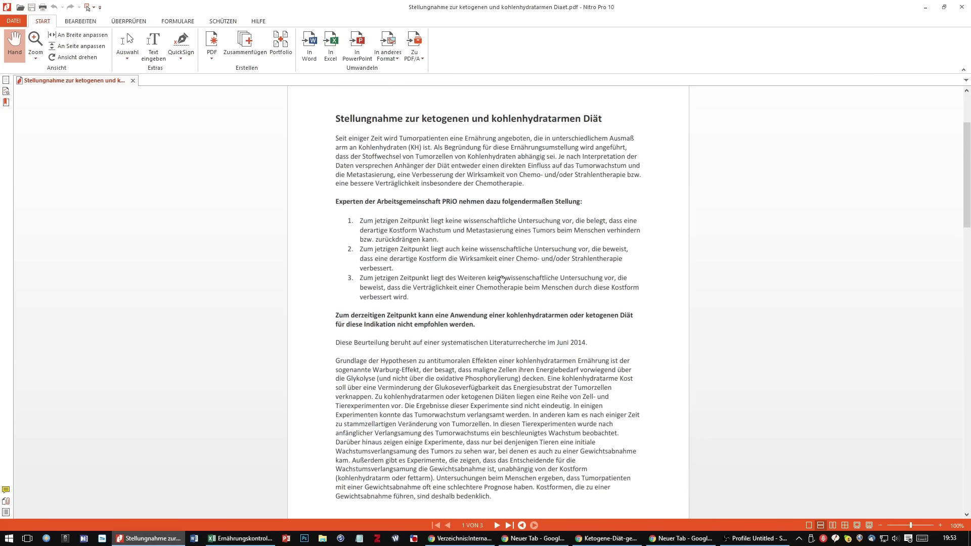
scroll(504, 303, down, 1)
scroll(495, 336, down, 1)
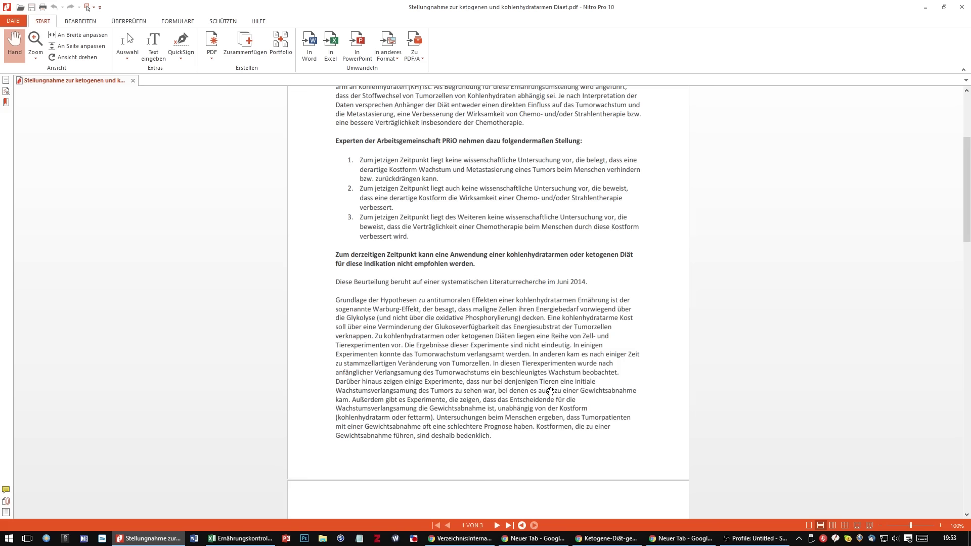
scroll(549, 391, up, 1)
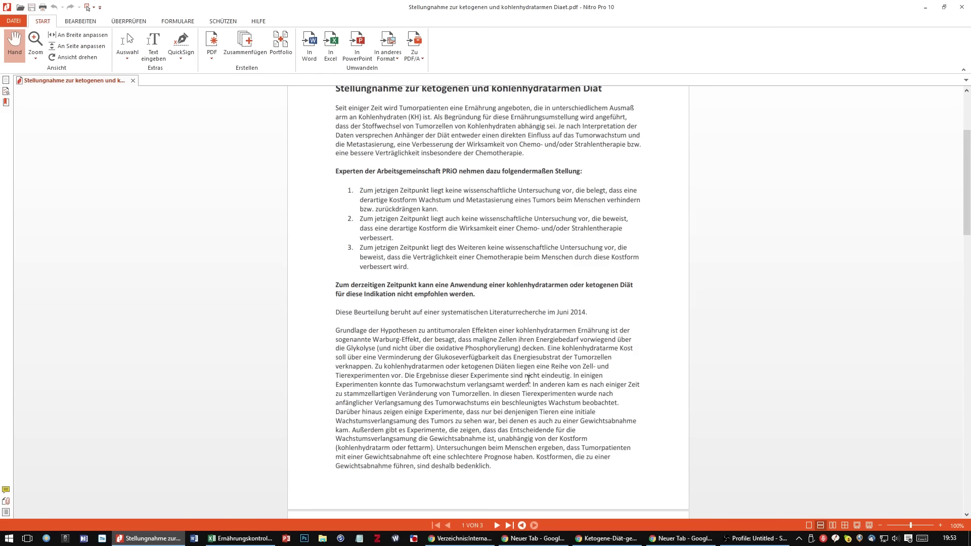
scroll(529, 381, up, 1)
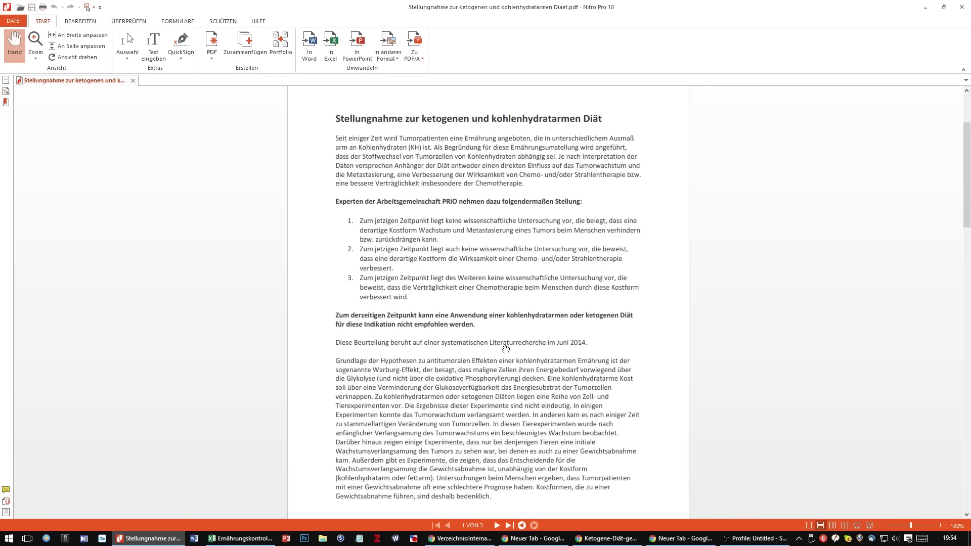
scroll(505, 350, down, 1)
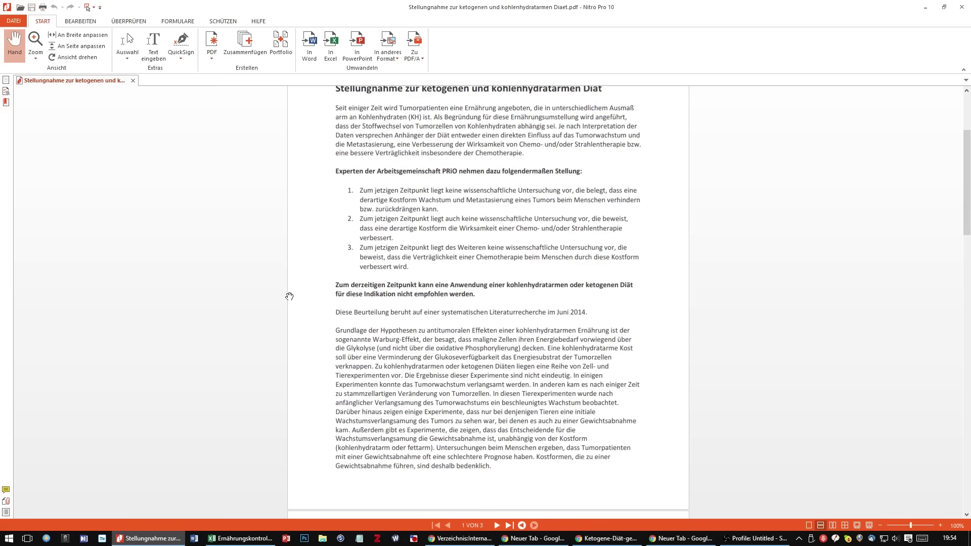
scroll(270, 292, up, 4)
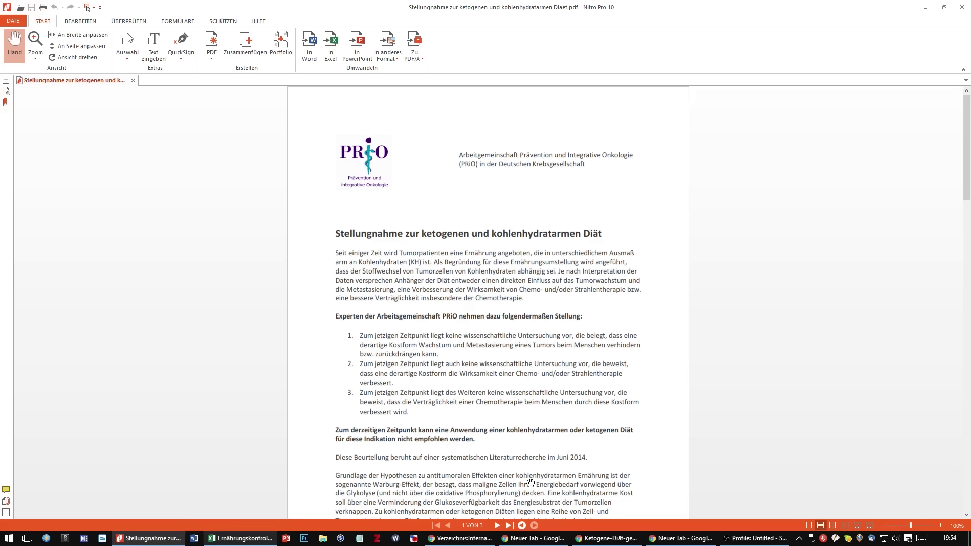
Switch to the Chrome window with the Ketogene-Diät PDF and look through the studies in the Studien next bookmark folder
click(606, 538)
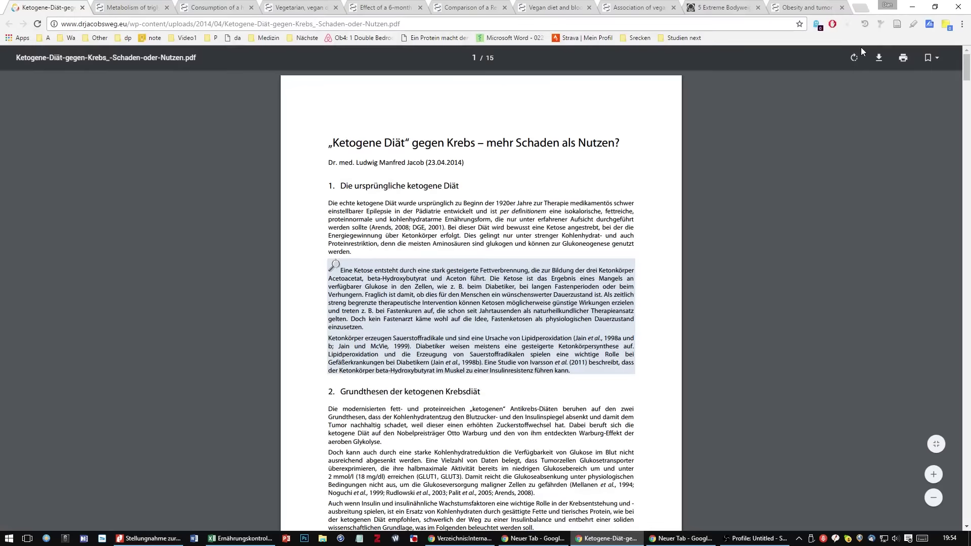
click(683, 38)
scroll(754, 261, down, 3)
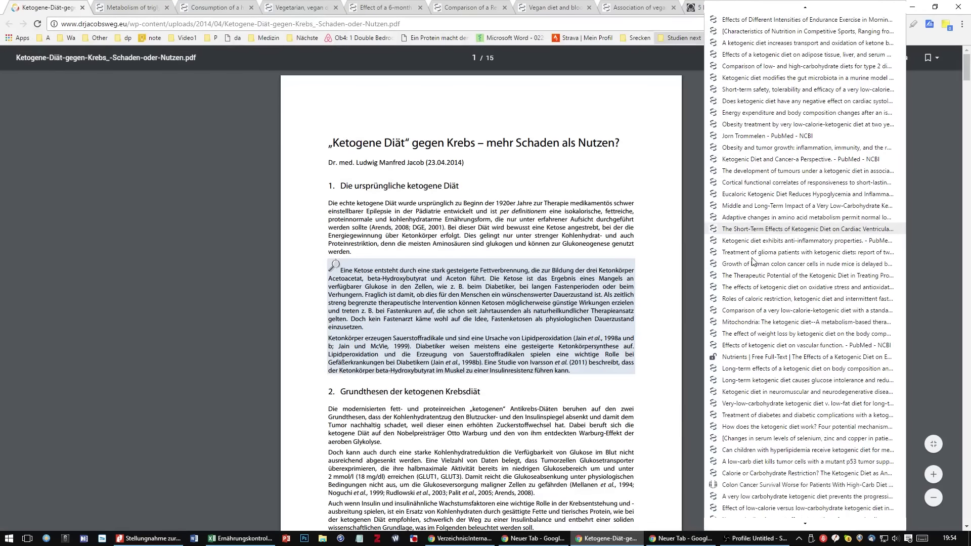
scroll(706, 338, down, 5)
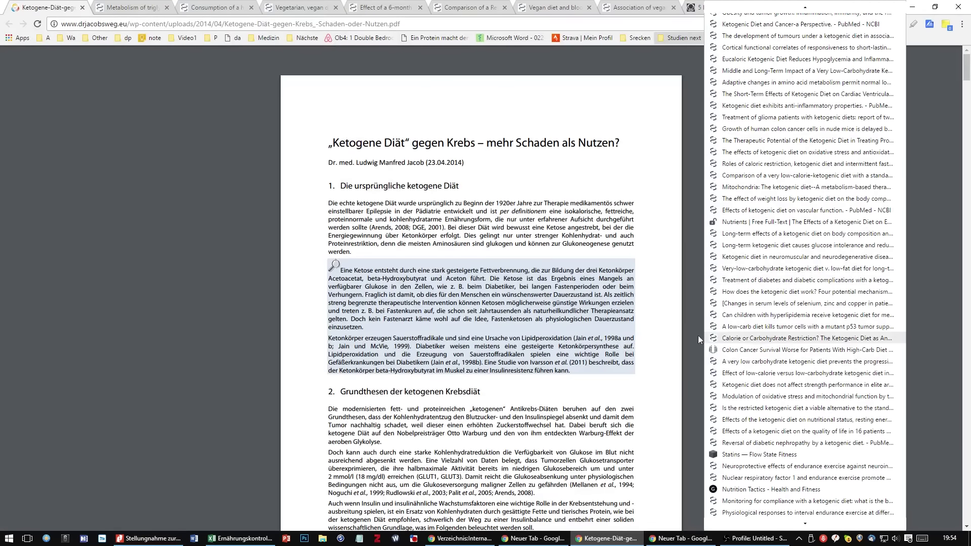
click(544, 314)
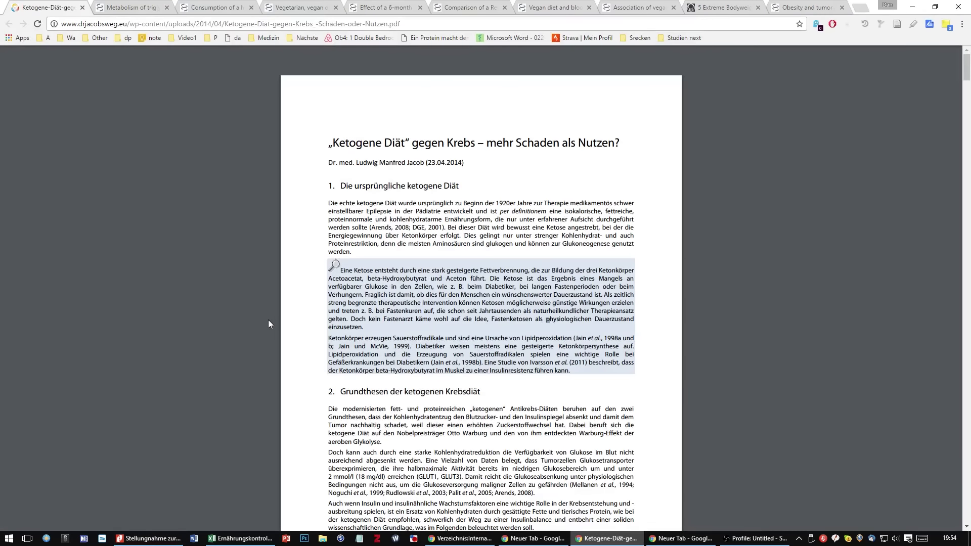